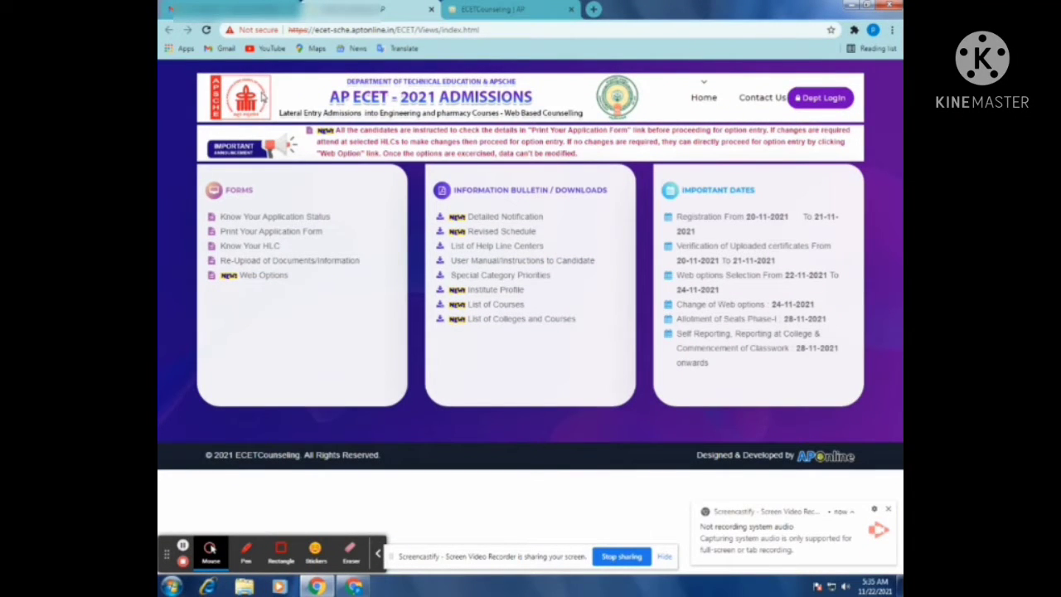
- Sign in to Web Options with the saved hall ticket number and date of birth, acknowledging the OTP alert
click(247, 282)
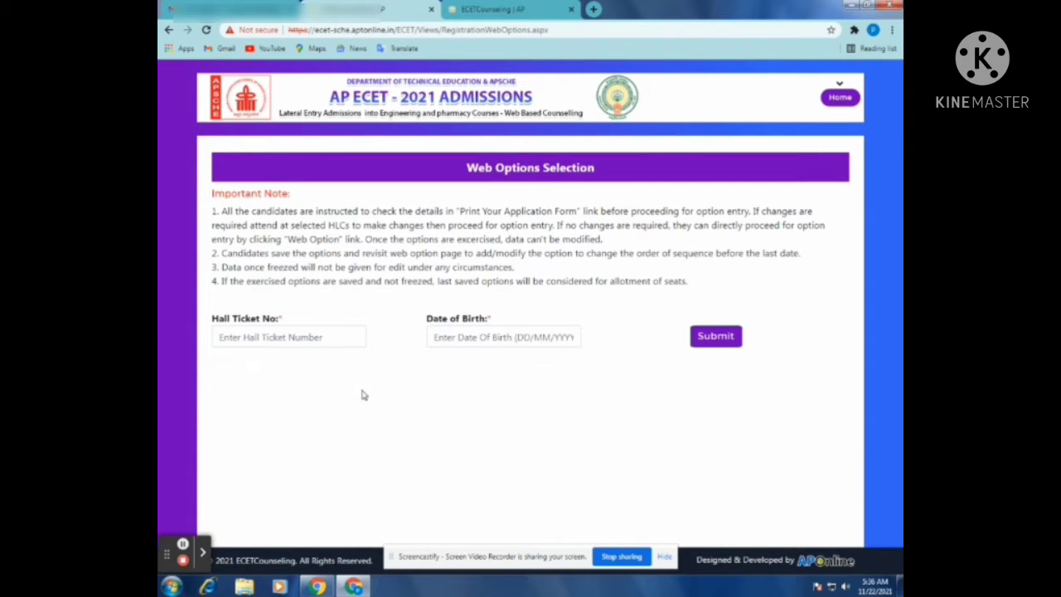
click(258, 336)
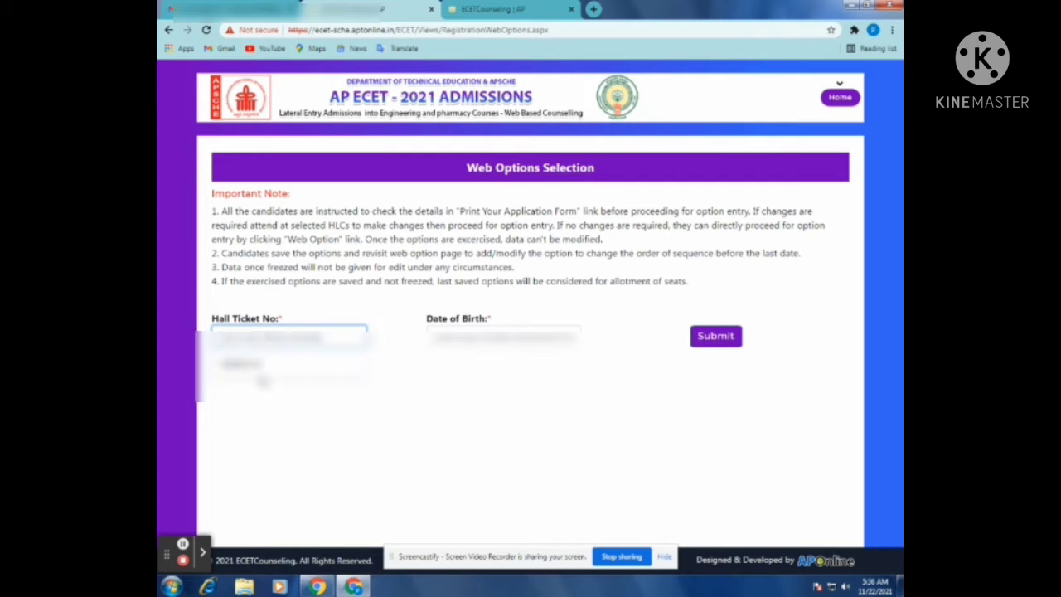
click(282, 365)
click(435, 339)
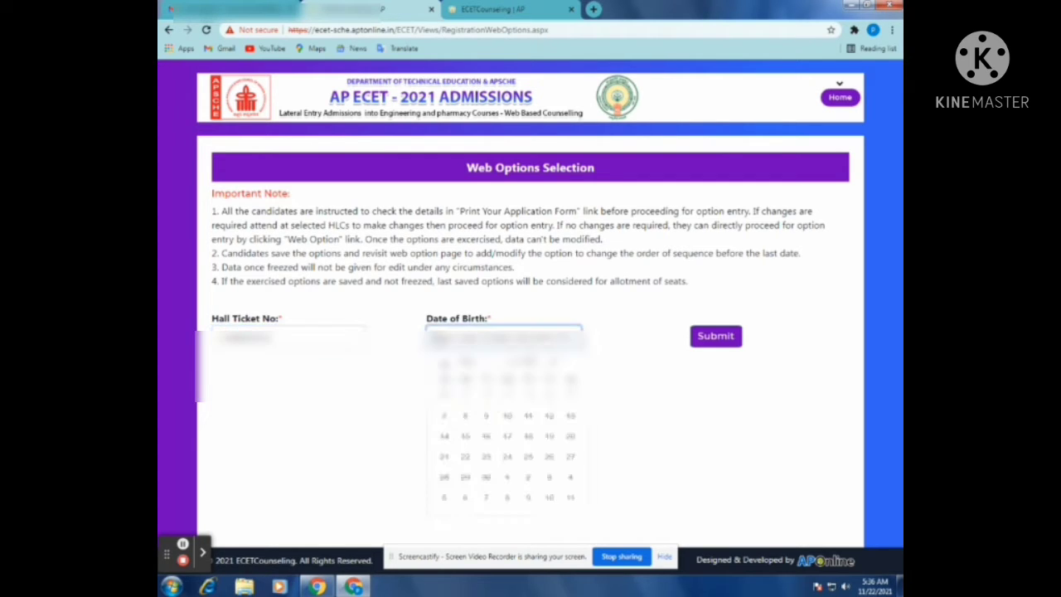
click(494, 367)
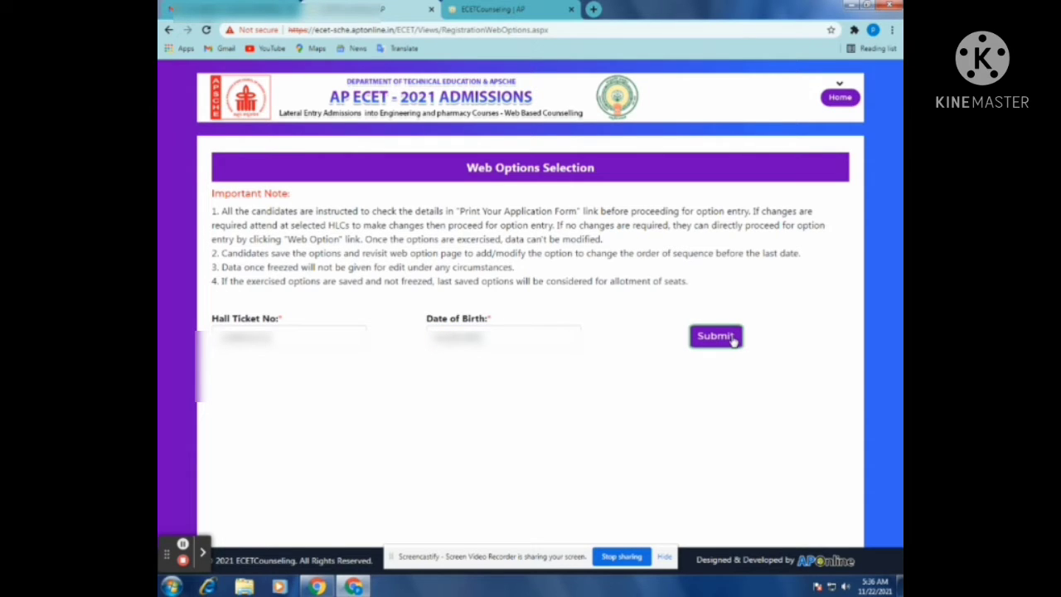
click(732, 342)
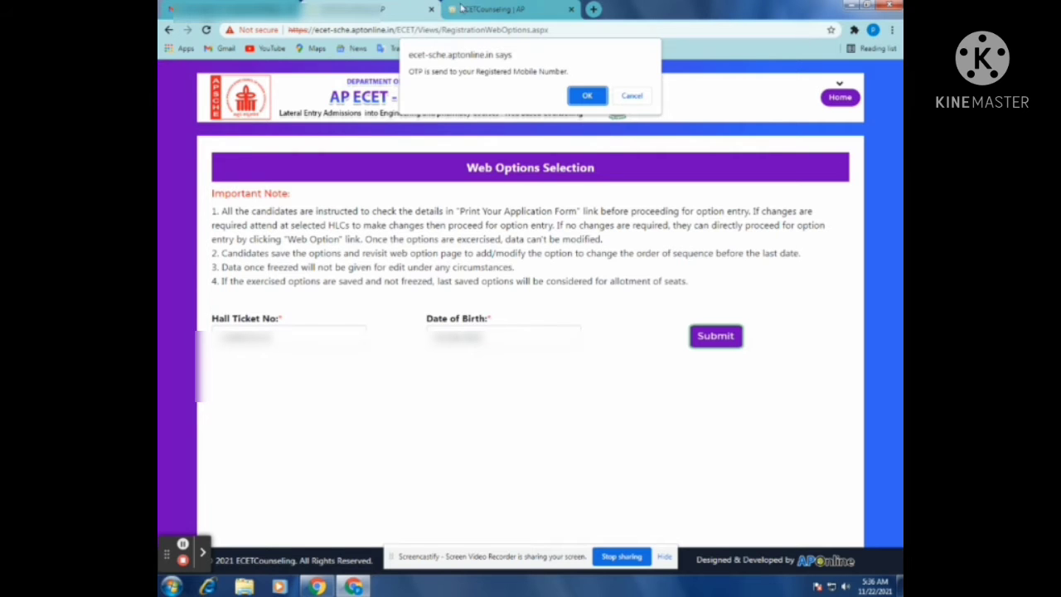
click(585, 96)
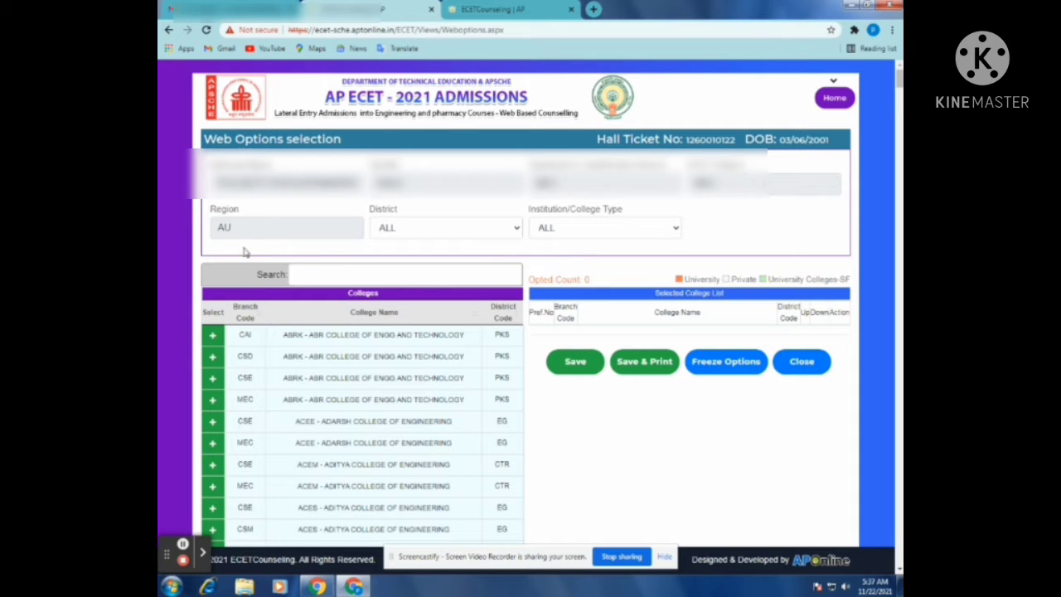
click(519, 229)
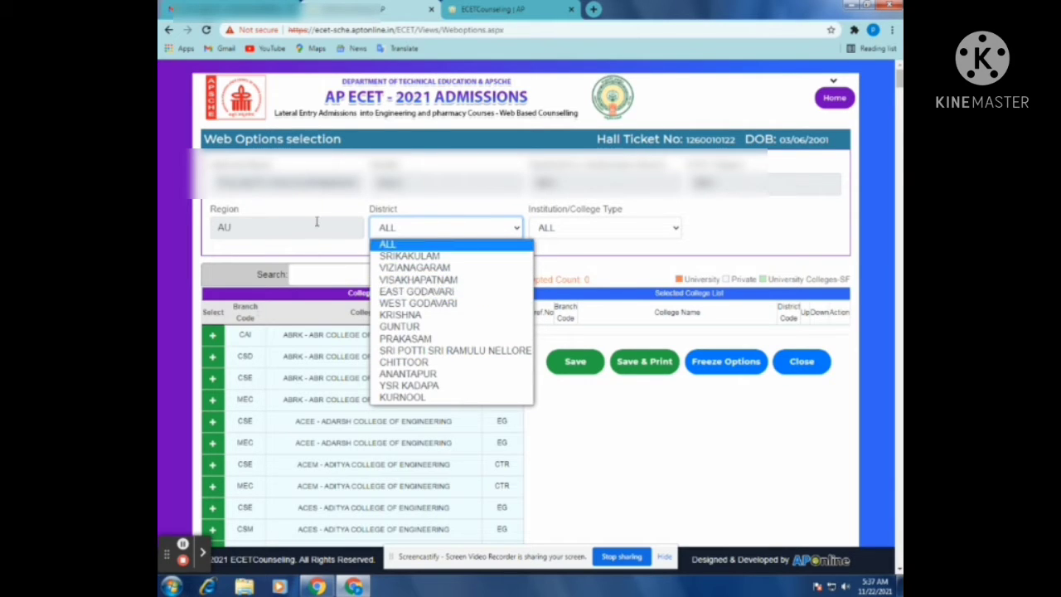
click(689, 229)
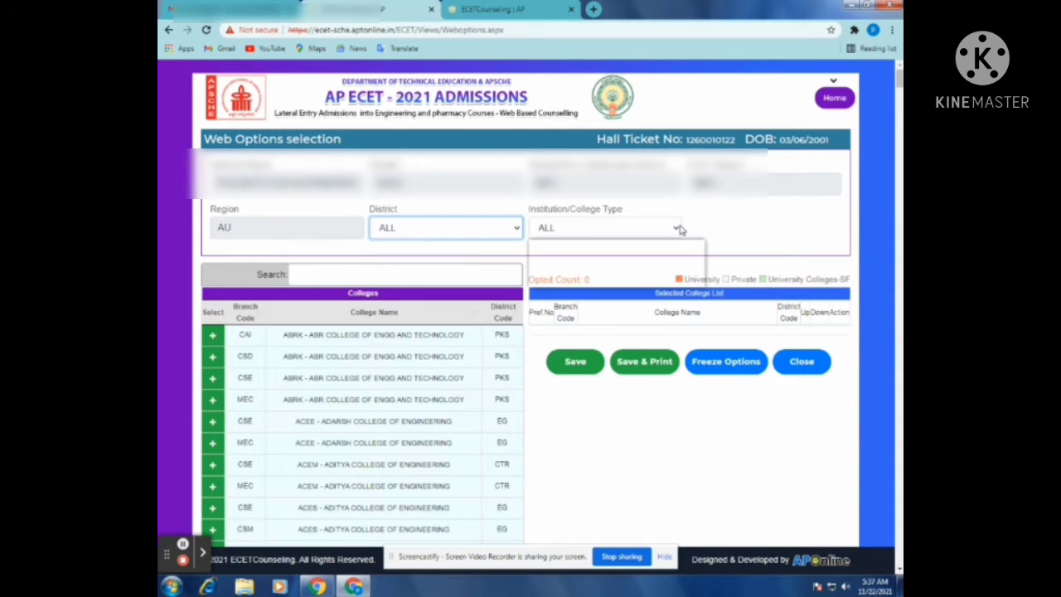
click(679, 231)
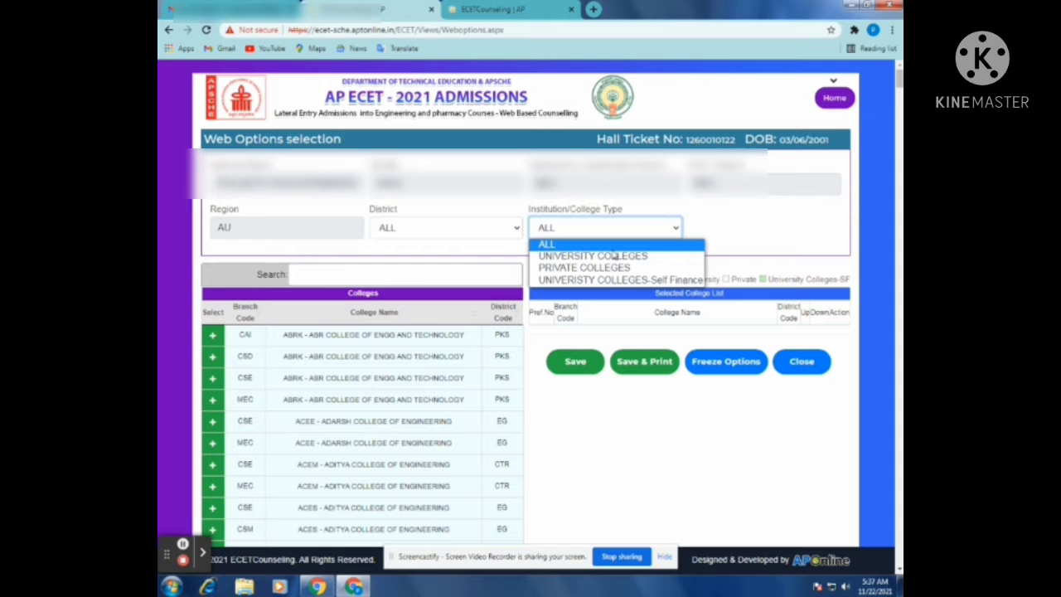
click(777, 223)
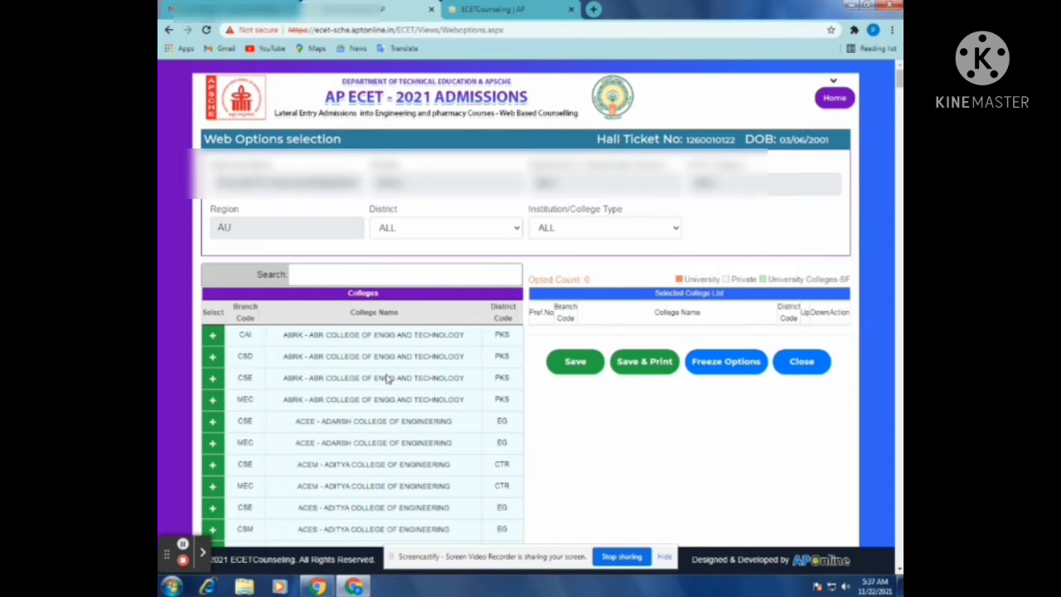
scroll(387, 378, down, 3)
scroll(386, 378, up, 2)
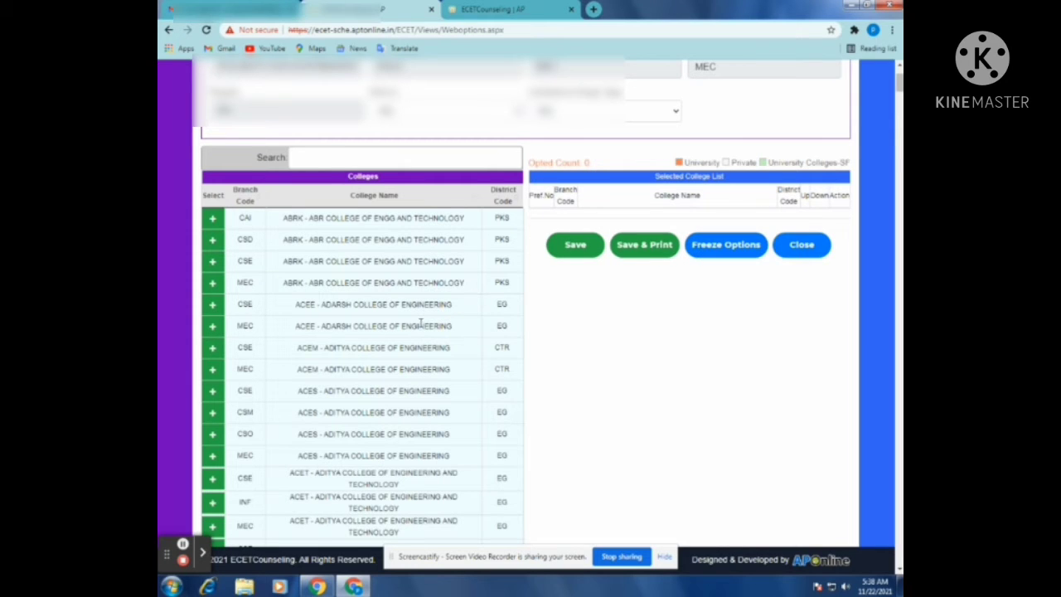
scroll(322, 278, up, 1)
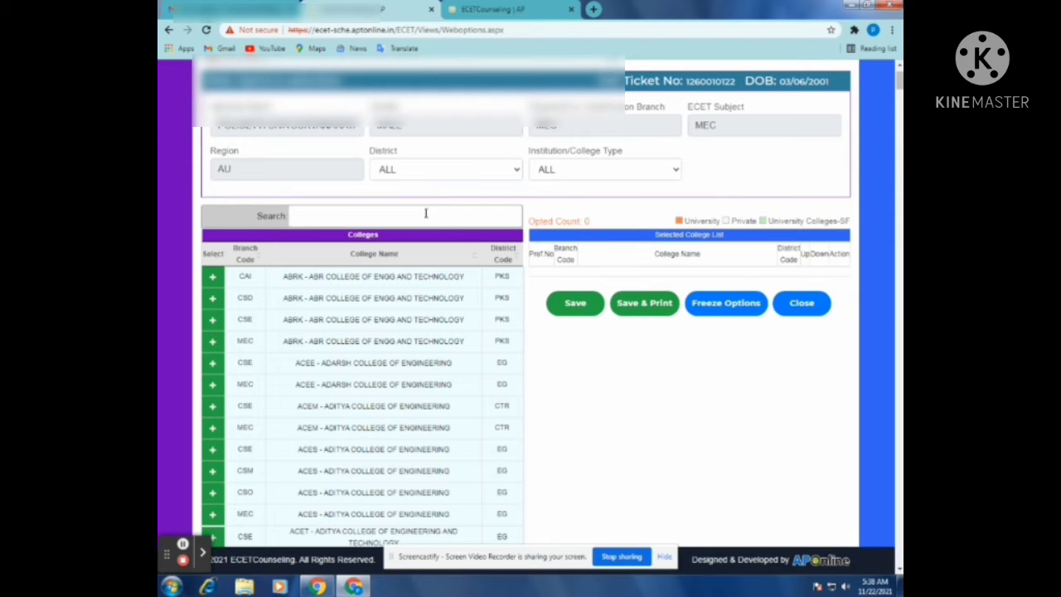
scroll(359, 295, down, 1)
scroll(359, 295, down, 3)
scroll(621, 203, up, 3)
click(628, 171)
- Filter to University Colleges and add the AUCE and JNTK MEC branches as preferences 1–2
click(621, 199)
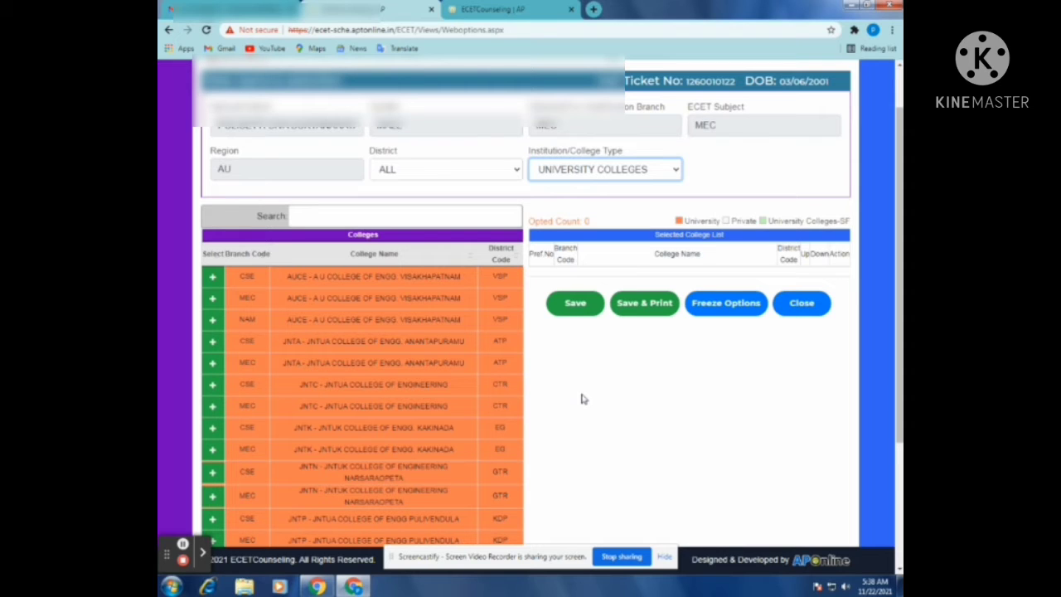
scroll(581, 399, down, 3)
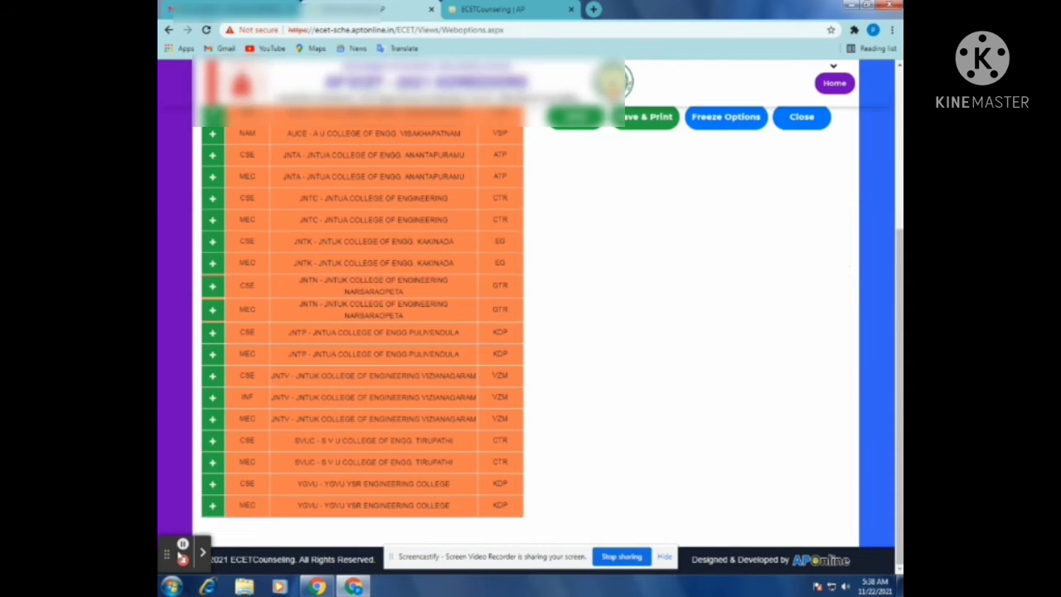
click(183, 544)
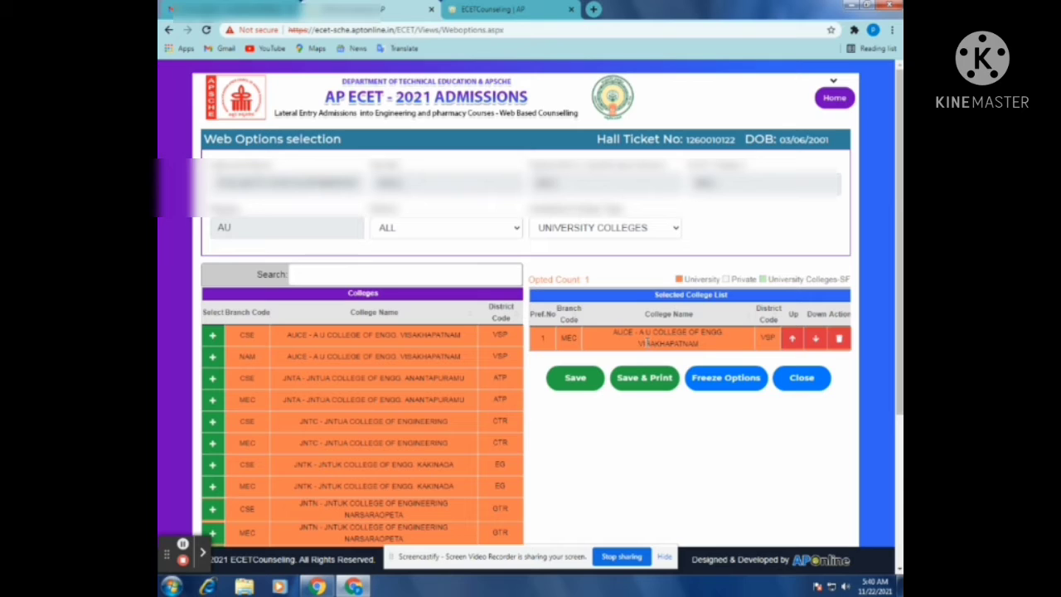
scroll(646, 340, down, 1)
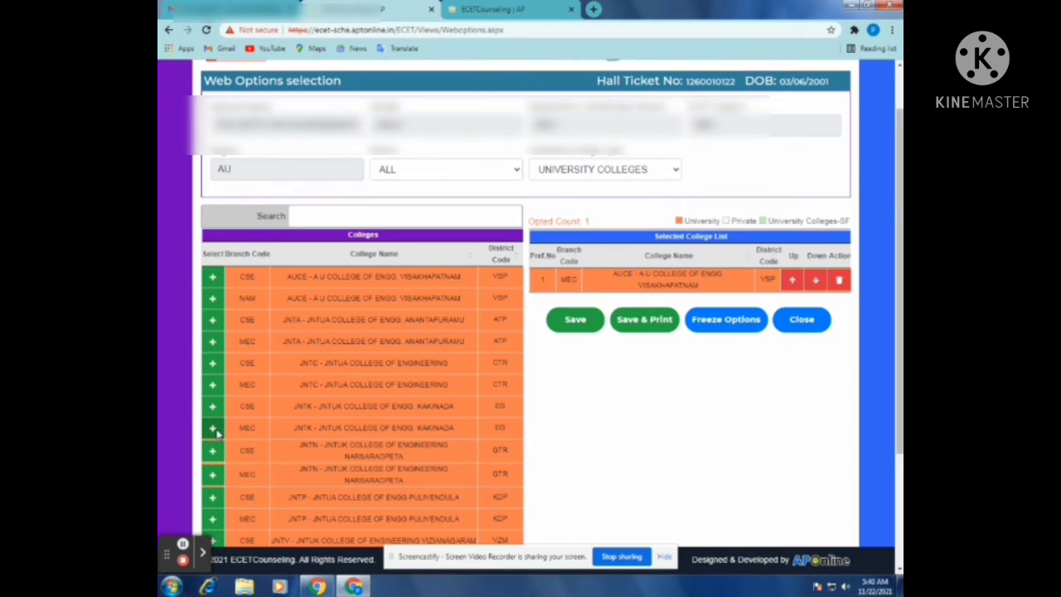
click(214, 429)
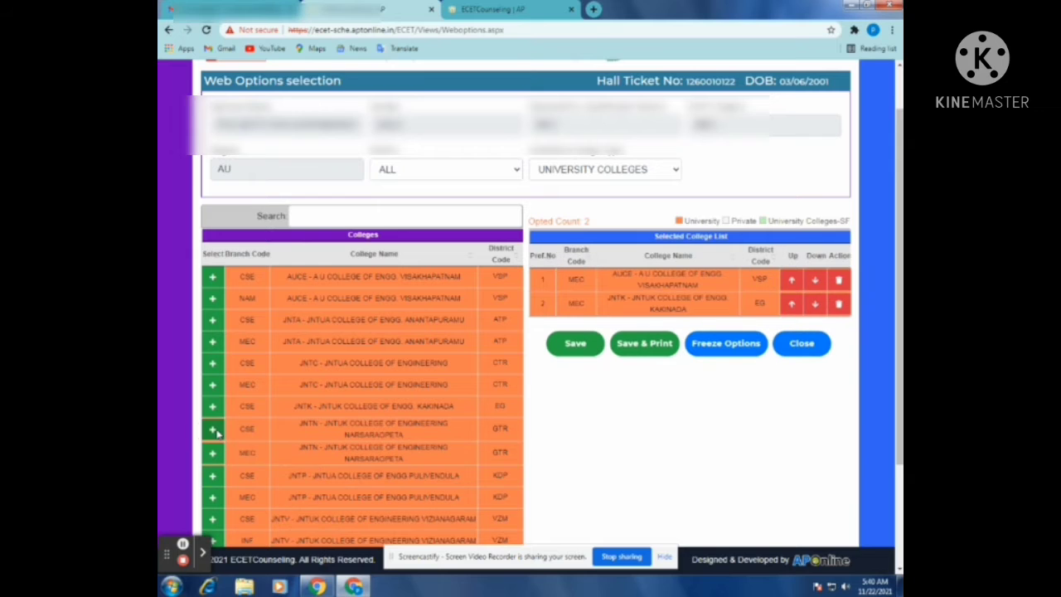
- Add SVUC and JNTA MEC as preferences 3–4, then switch the list to Private Colleges
scroll(361, 385, down, 1)
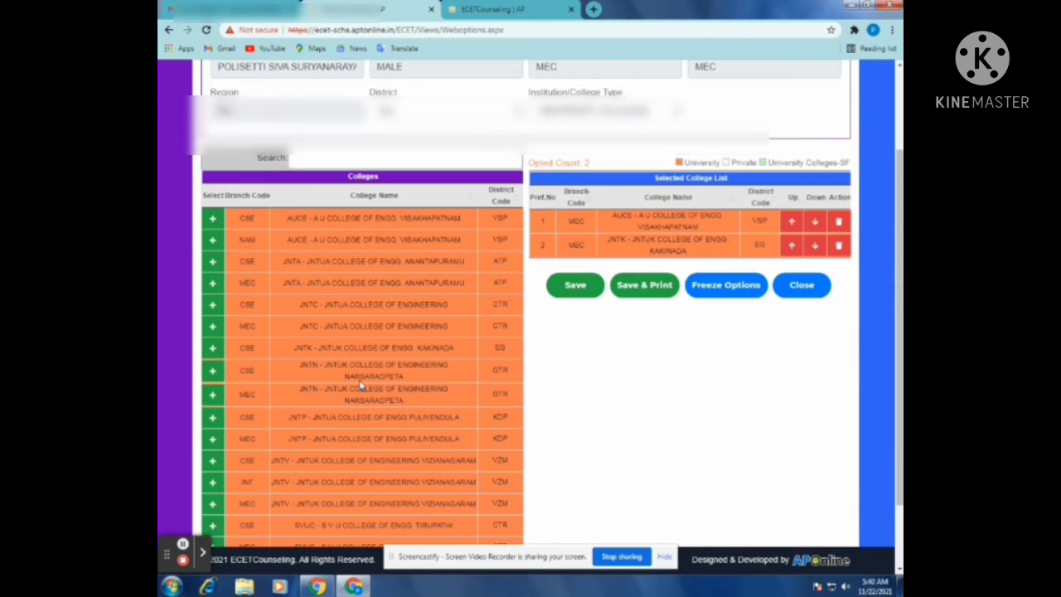
scroll(290, 415, down, 2)
click(213, 464)
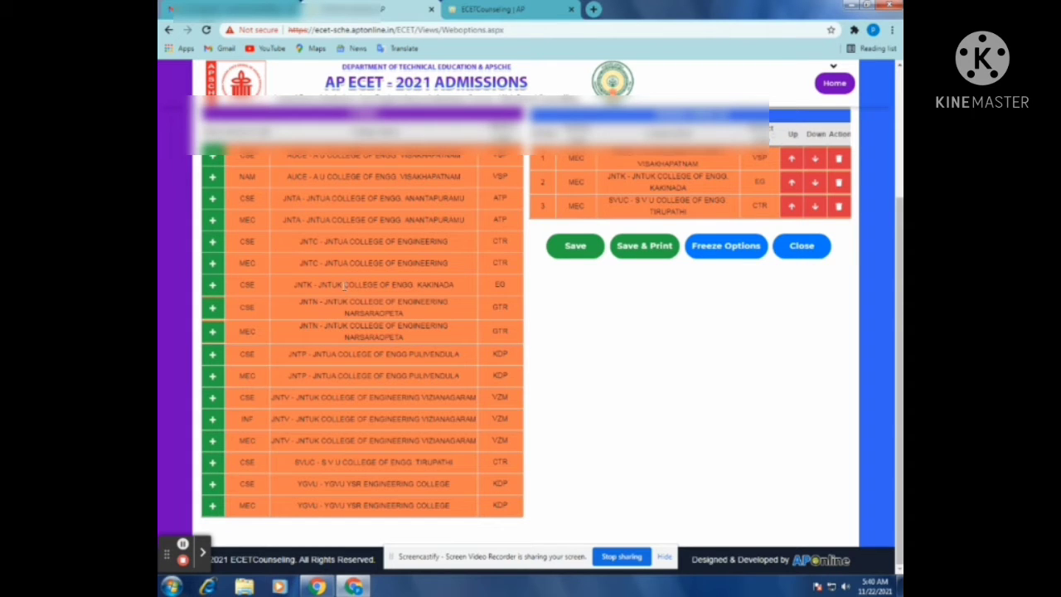
scroll(344, 286, up, 1)
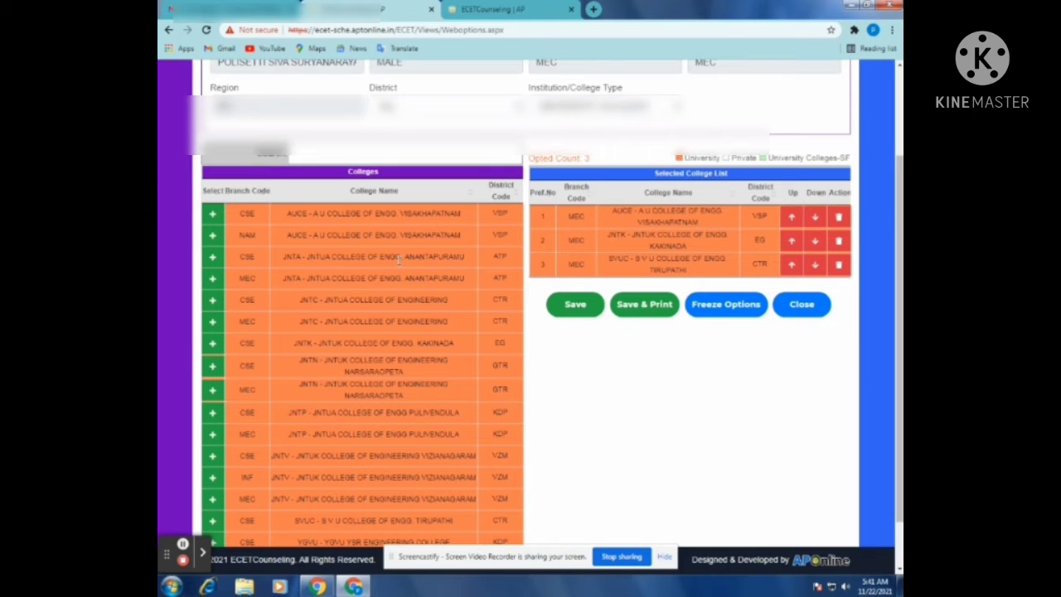
click(211, 282)
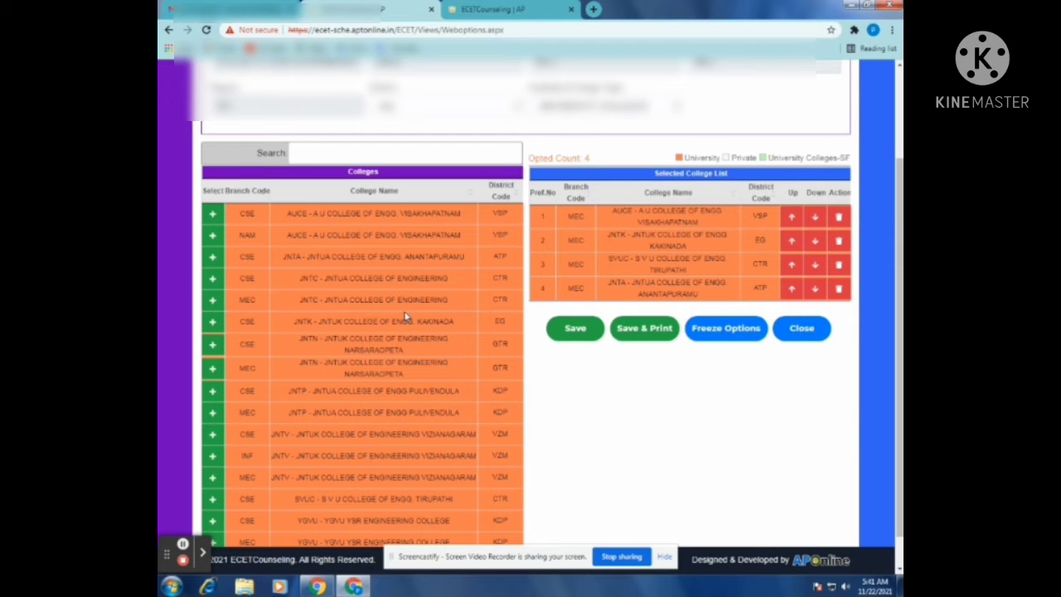
scroll(407, 317, up, 1)
click(605, 128)
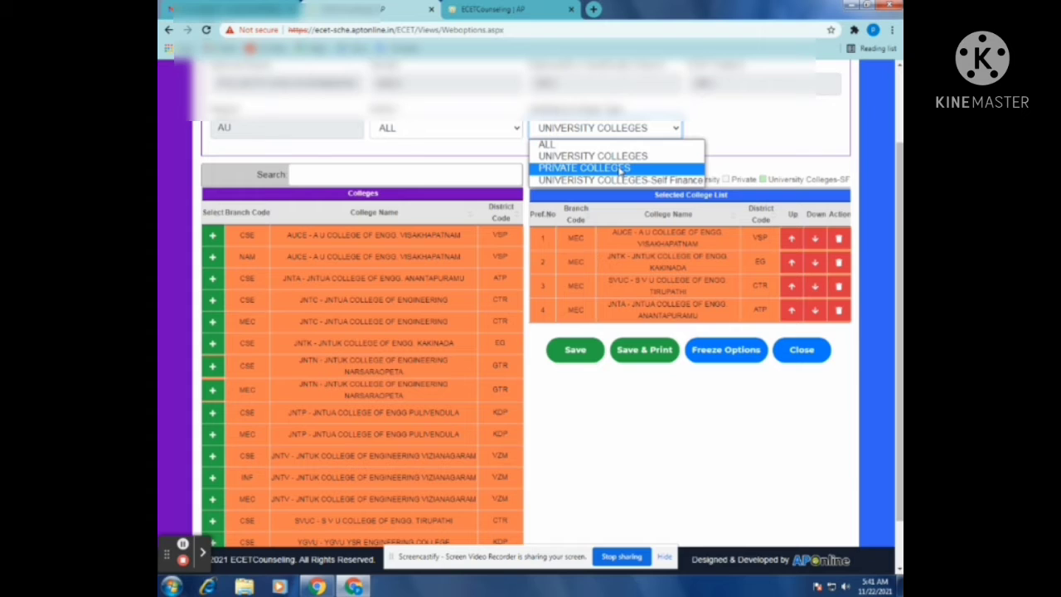
click(619, 169)
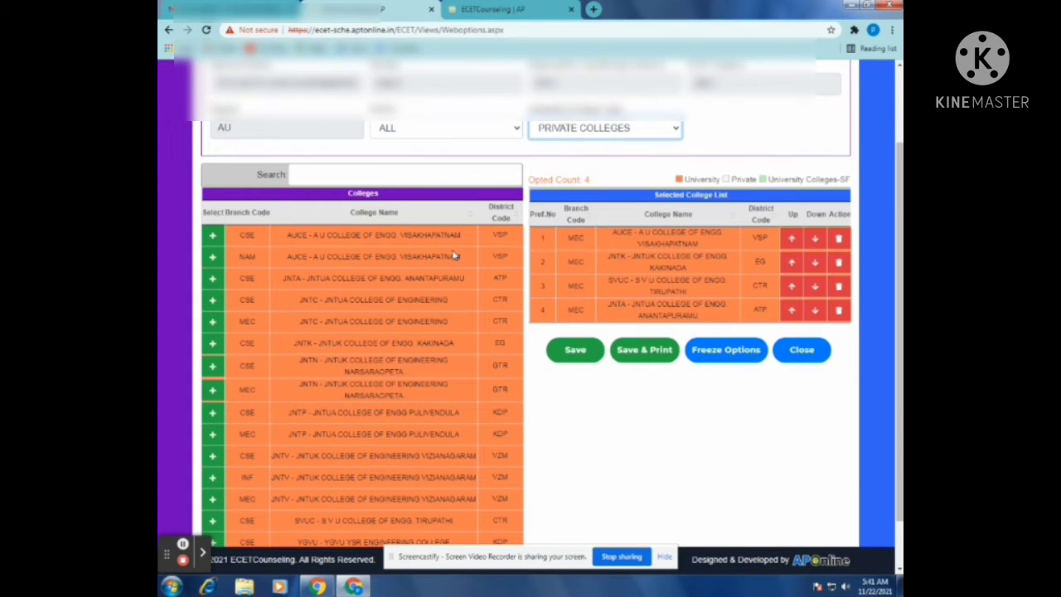
- Add the Gayathri Vidya Parishad (GVPE) and V R Siddhartha (VRSE) MEC branches as preferences 5 and 6
scroll(455, 257, up, 2)
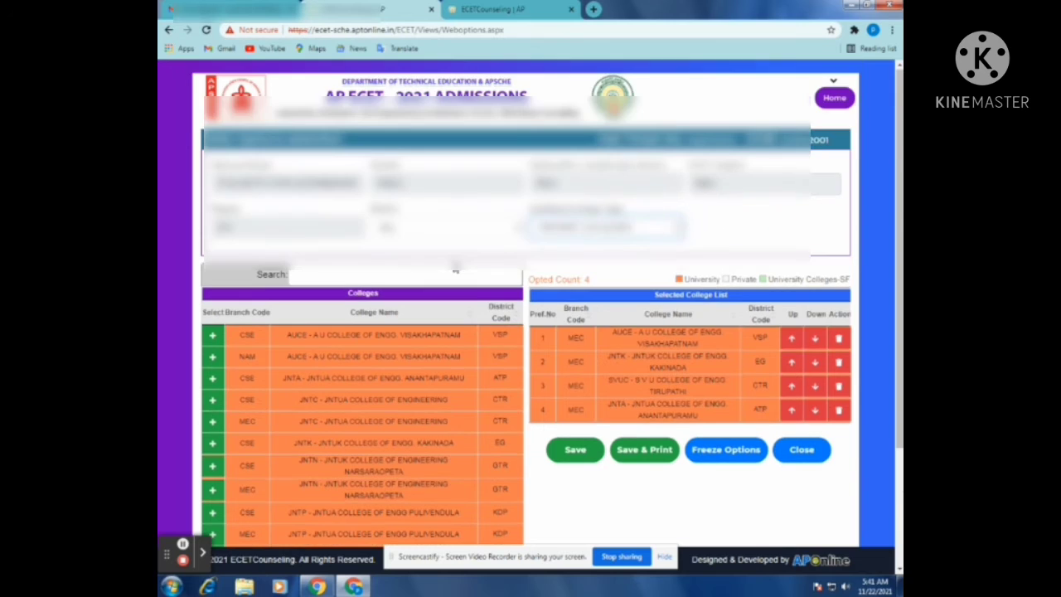
scroll(455, 265, down, 3)
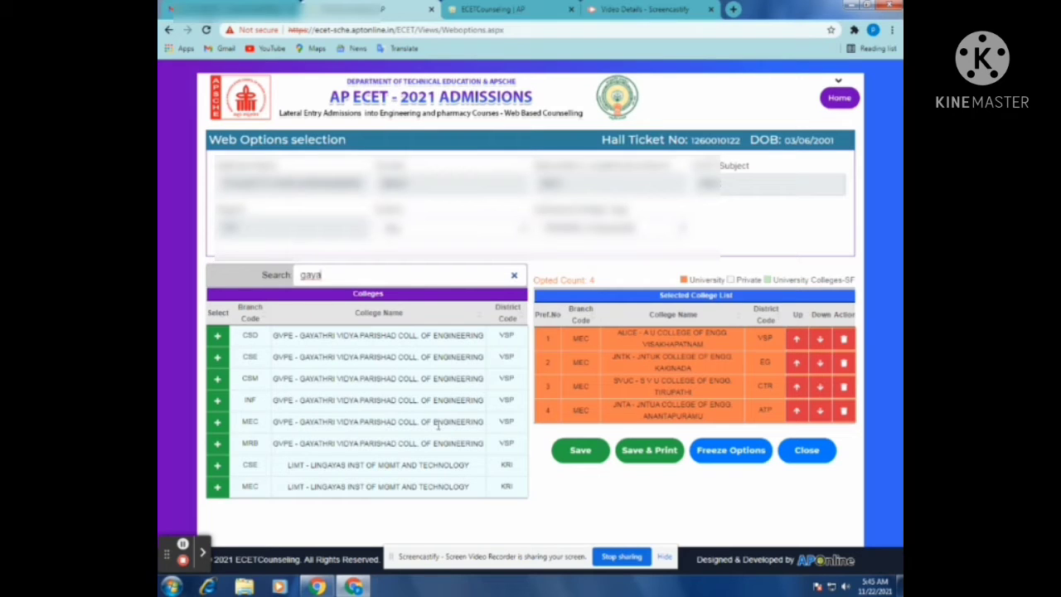
click(218, 422)
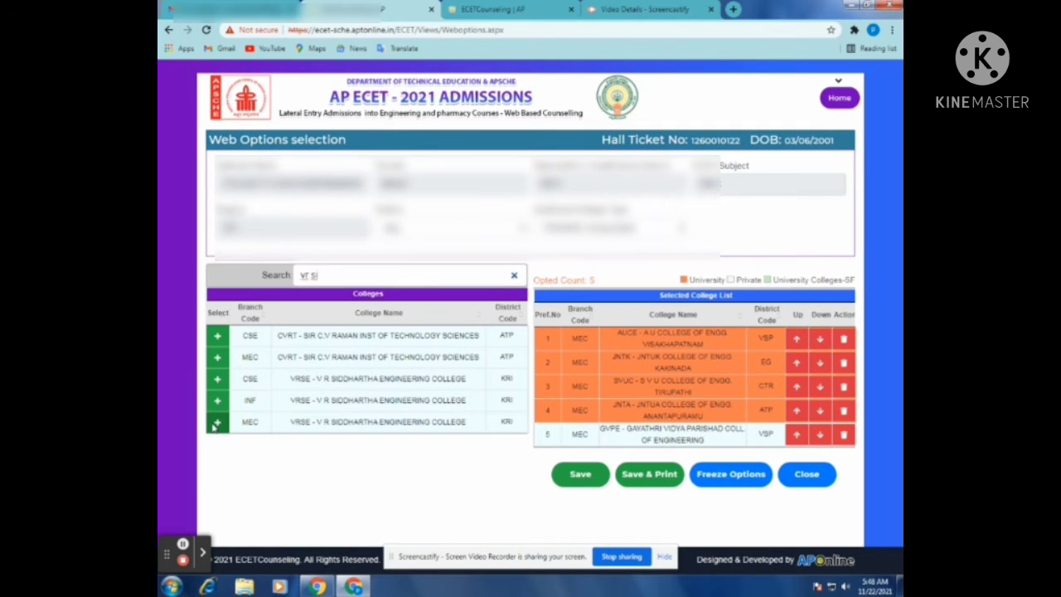
click(214, 425)
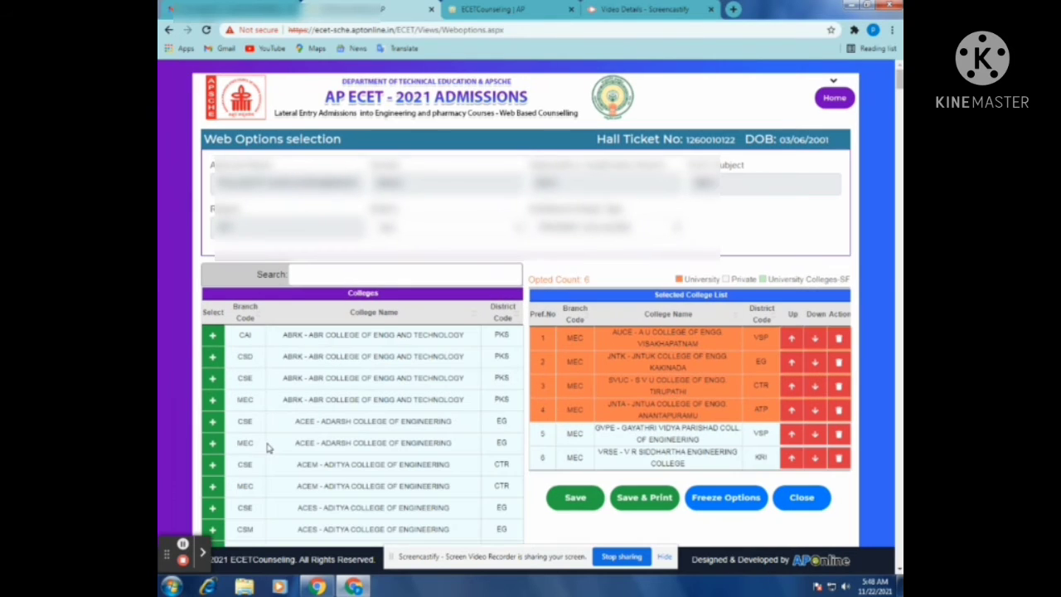
scroll(267, 448, down, 1)
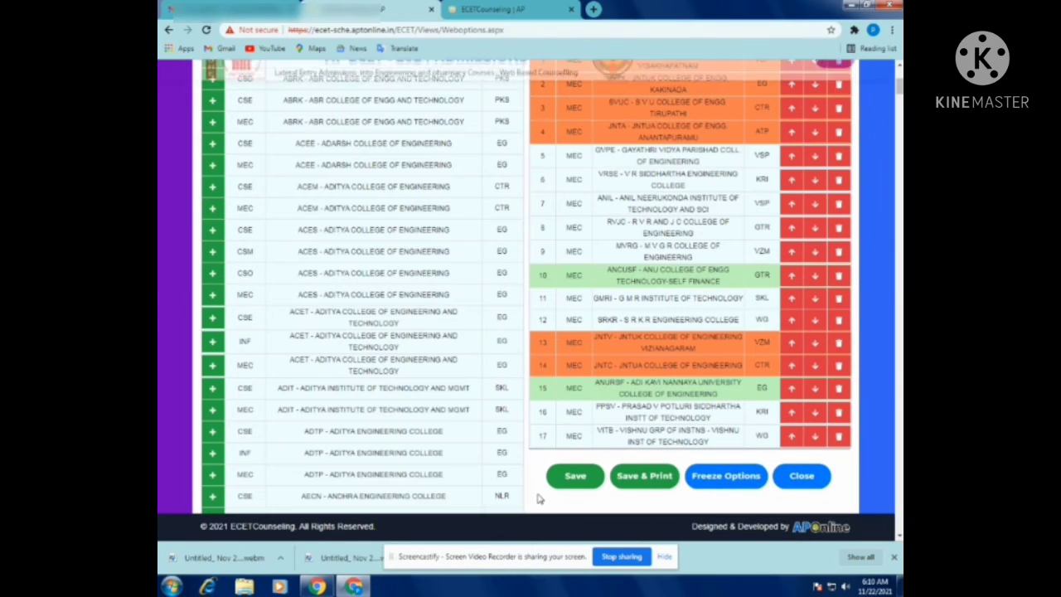
- Add Aditya Engineering College (ADTP) MEC as preference 18 and save the 18-option list
scroll(543, 480, up, 1)
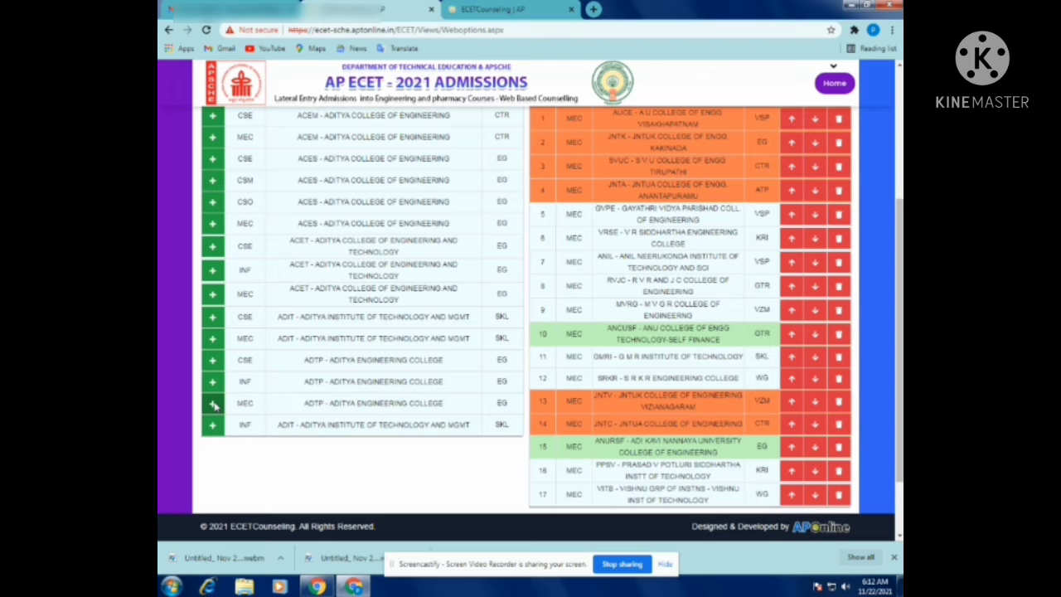
click(213, 403)
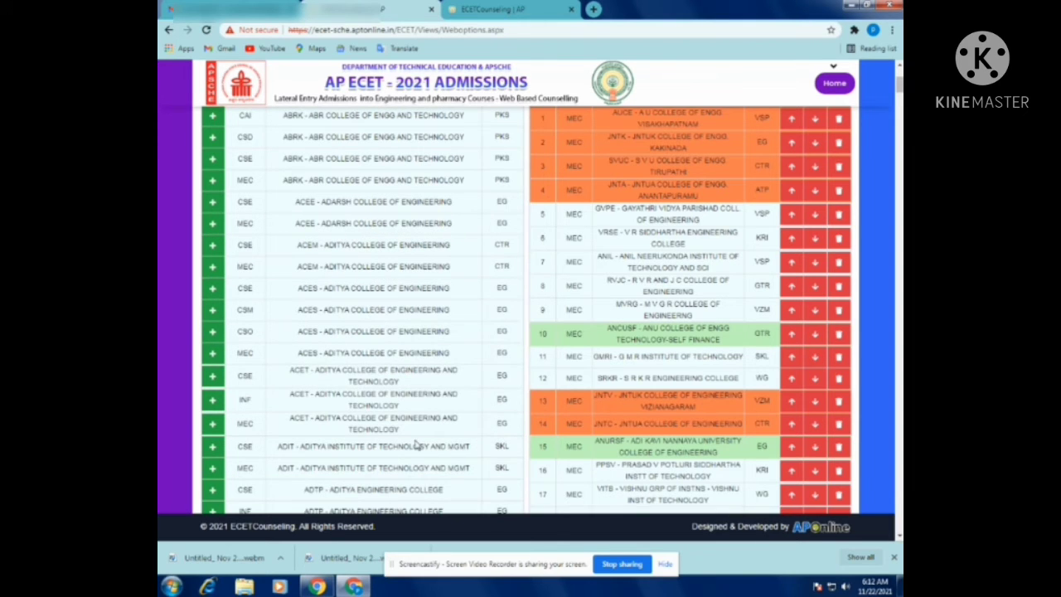
scroll(653, 478, down, 3)
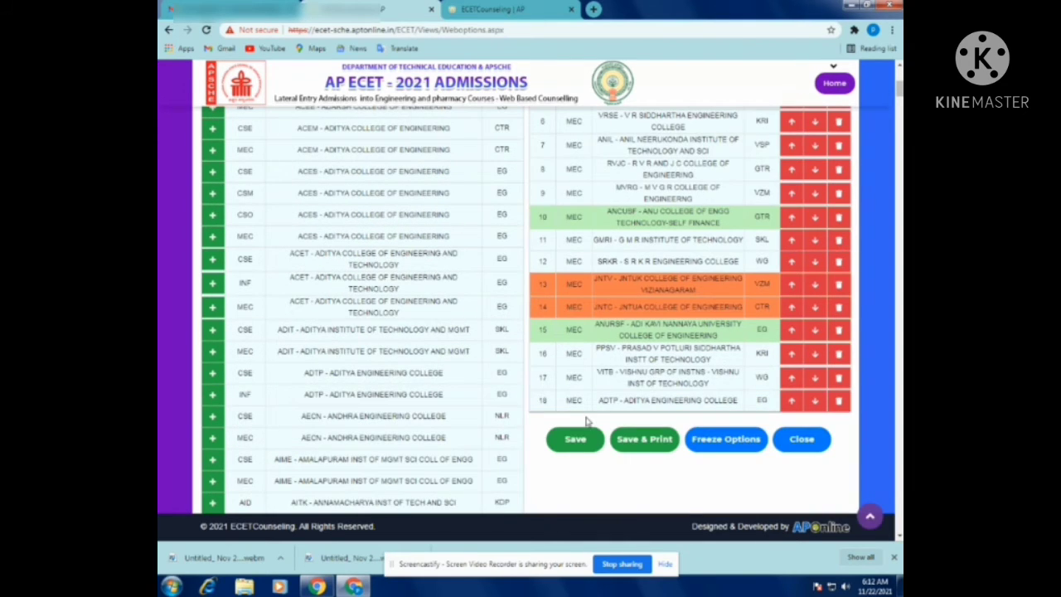
click(573, 439)
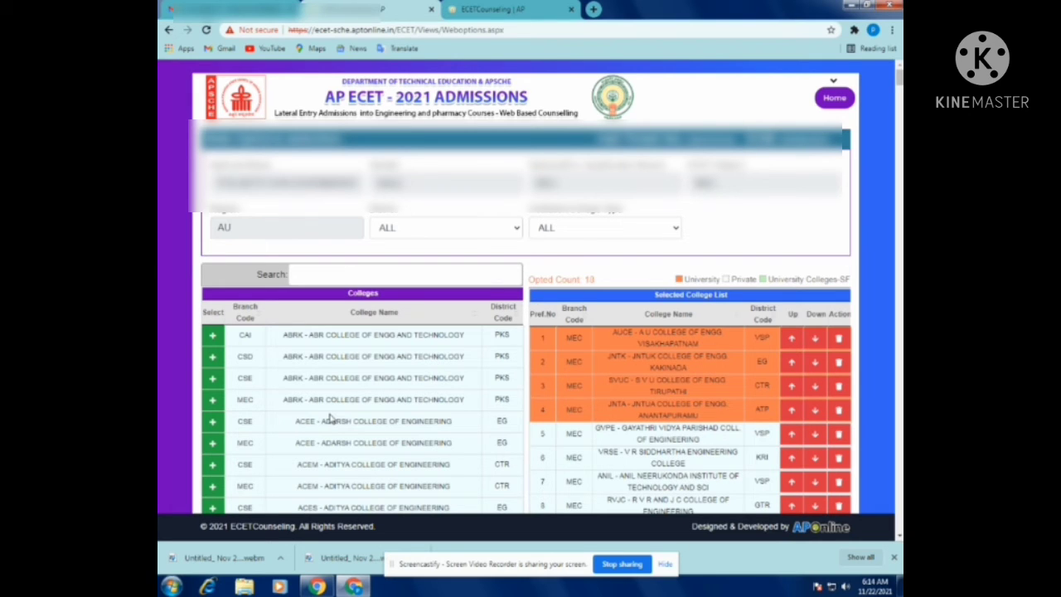
- Add BVCE and BVTS MEC as preferences 19 and 20, then save the 20 selected colleges
scroll(330, 420, down, 3)
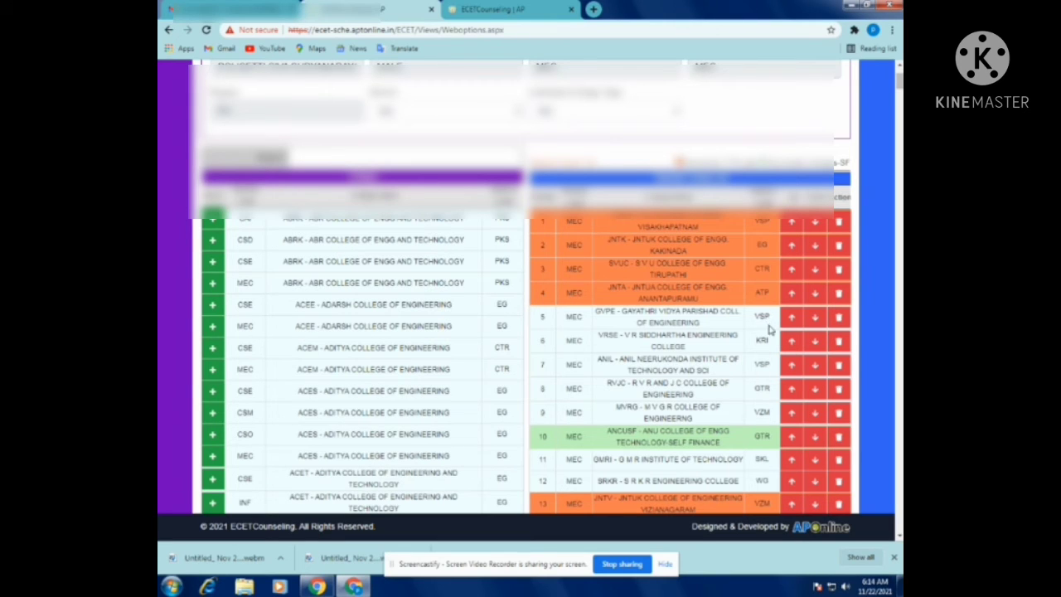
scroll(769, 329, down, 1)
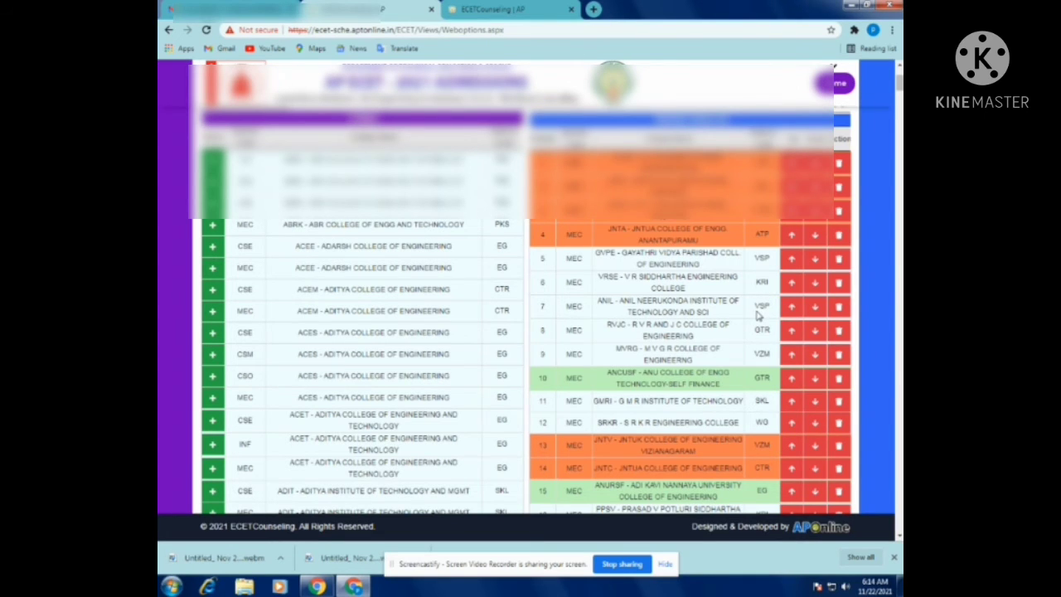
scroll(756, 315, down, 1)
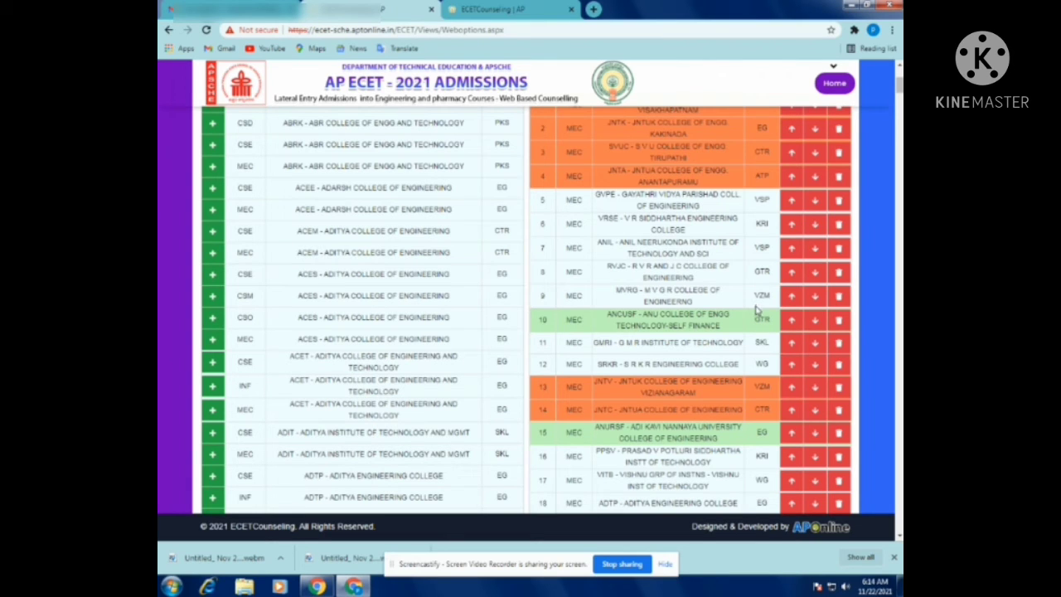
scroll(760, 359, down, 1)
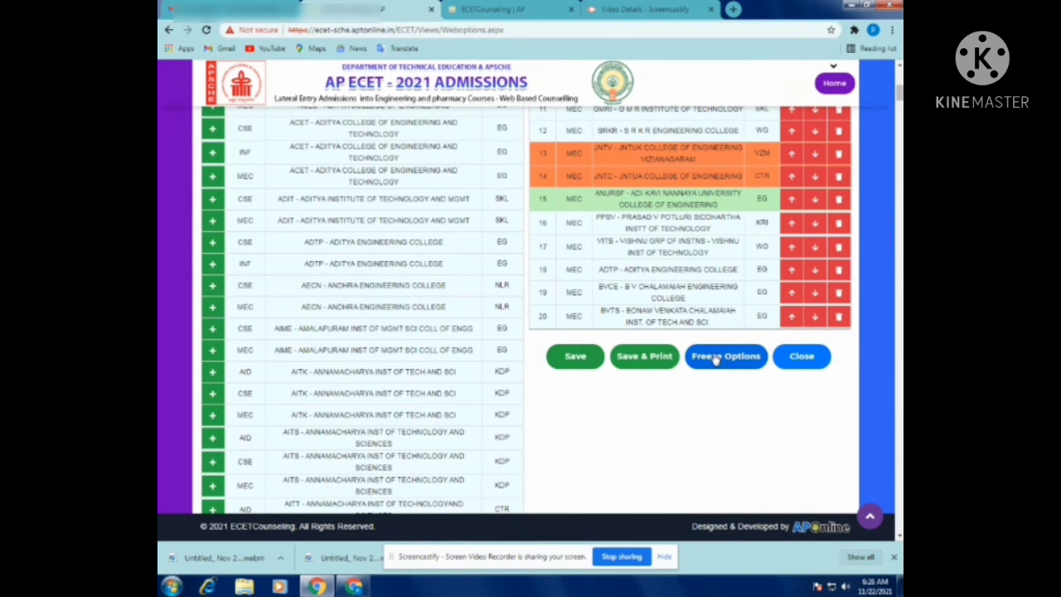
click(571, 360)
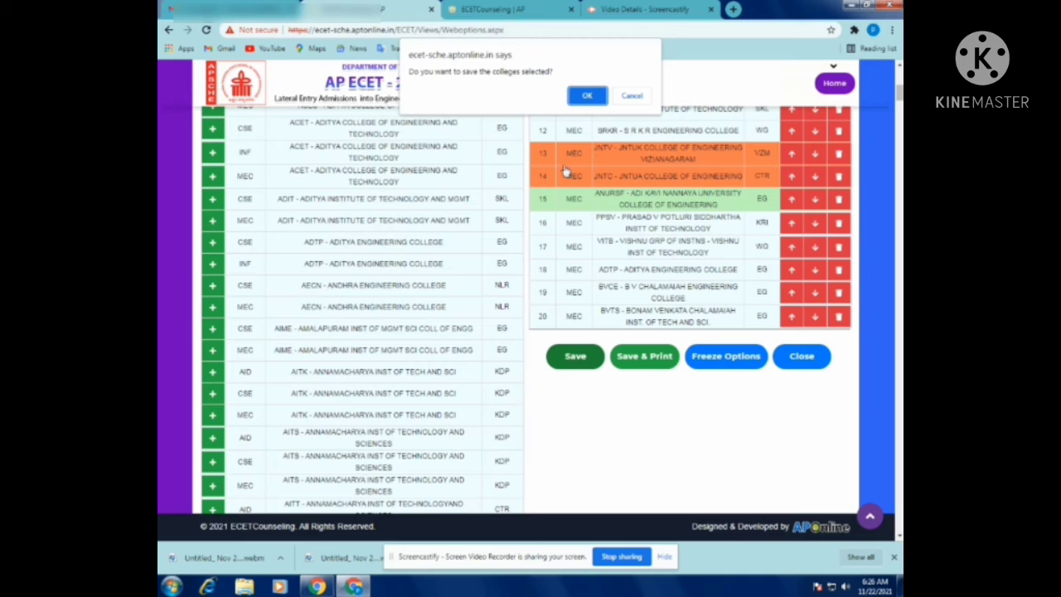
- Confirm saving the 20 colleges, freeze the options, and choose Save & Print
click(588, 97)
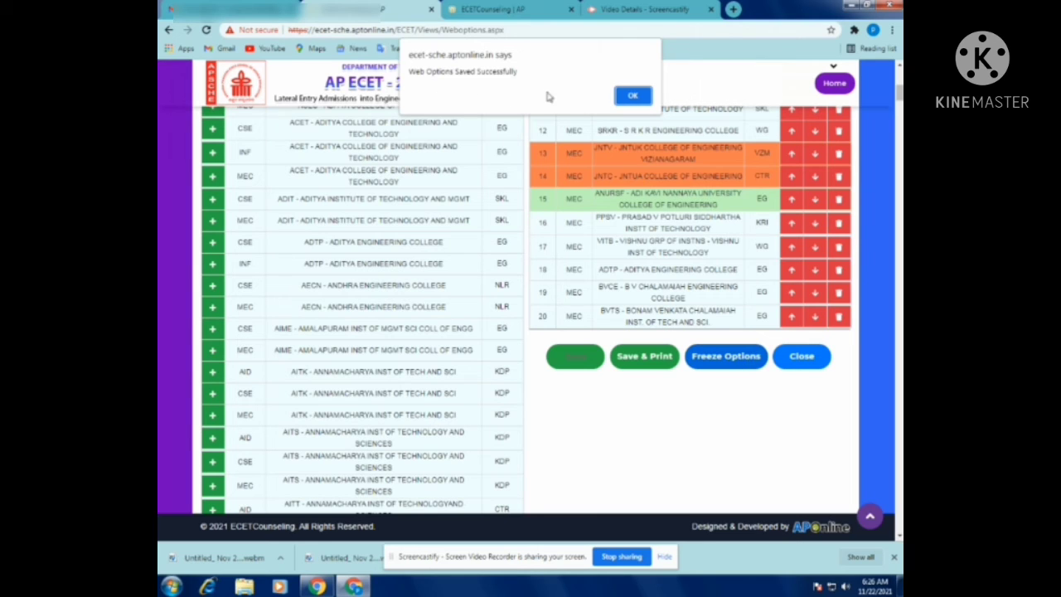
click(632, 96)
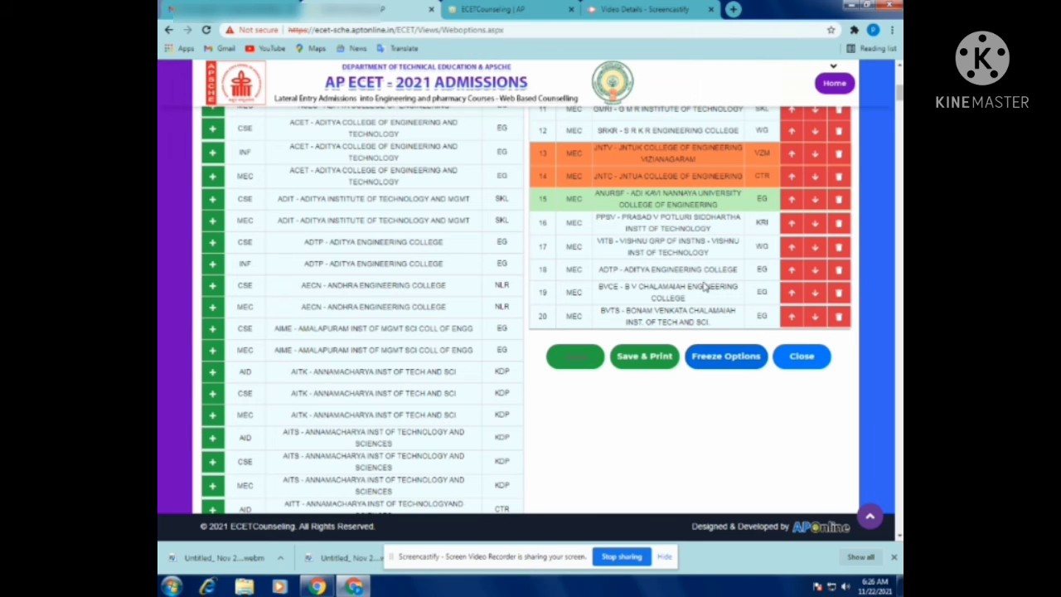
click(723, 363)
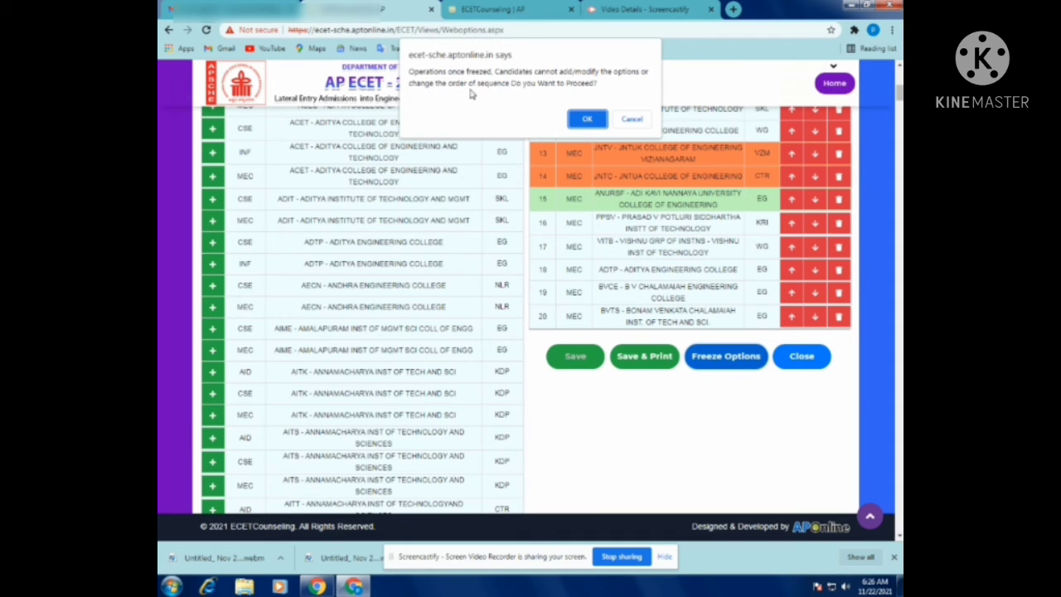
click(593, 120)
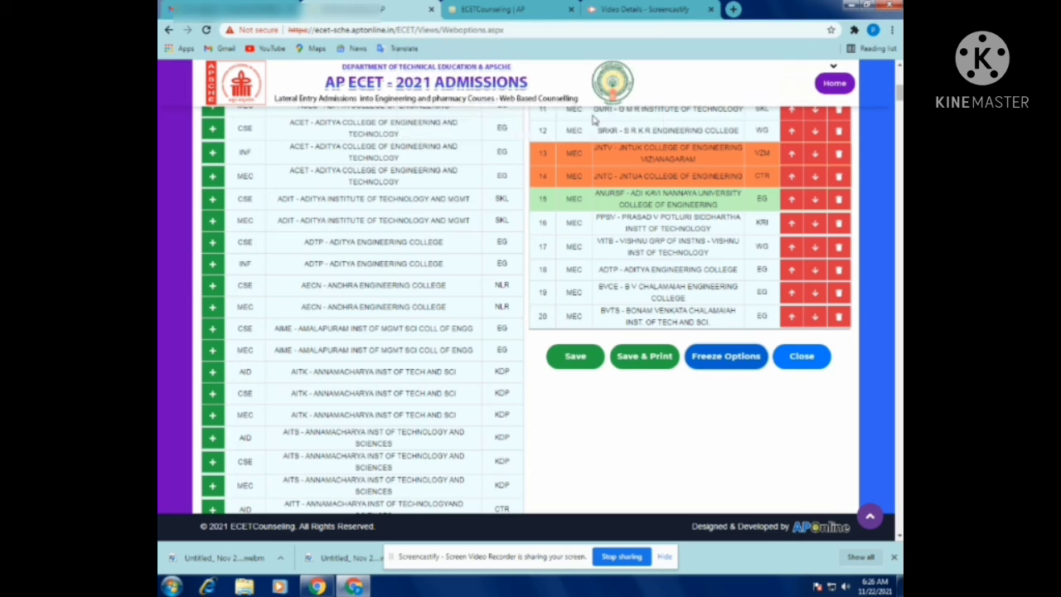
click(643, 356)
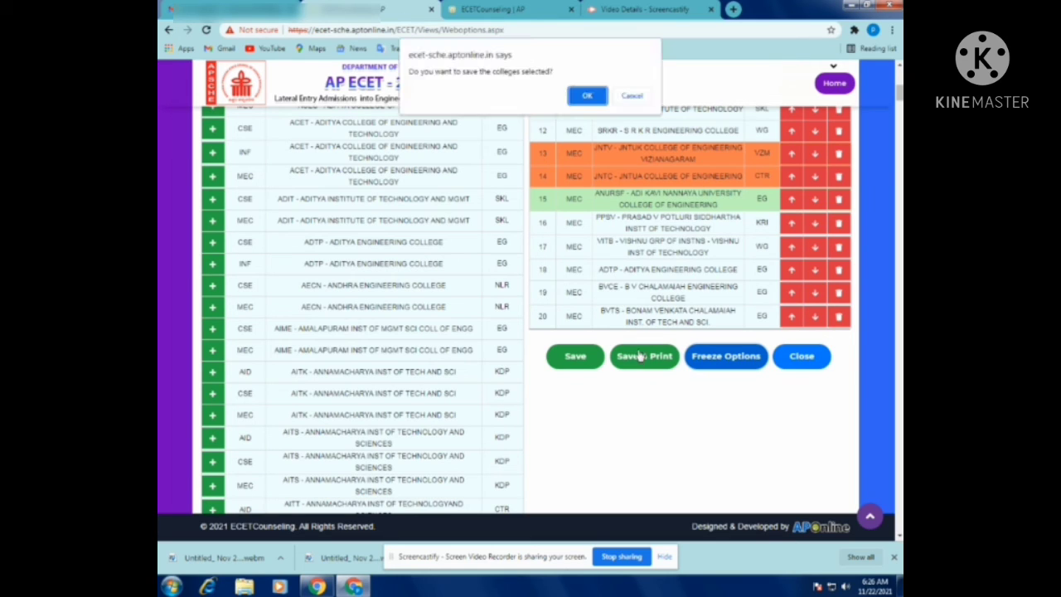
- Save the printable option list as a PDF named 'b tech college selection' in Downloads
click(586, 96)
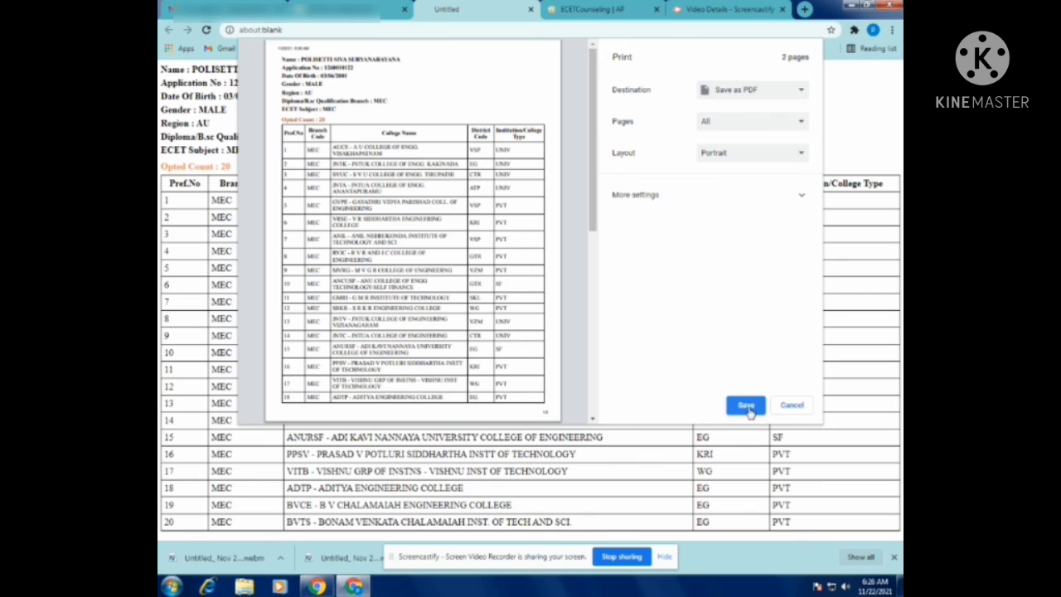
click(747, 405)
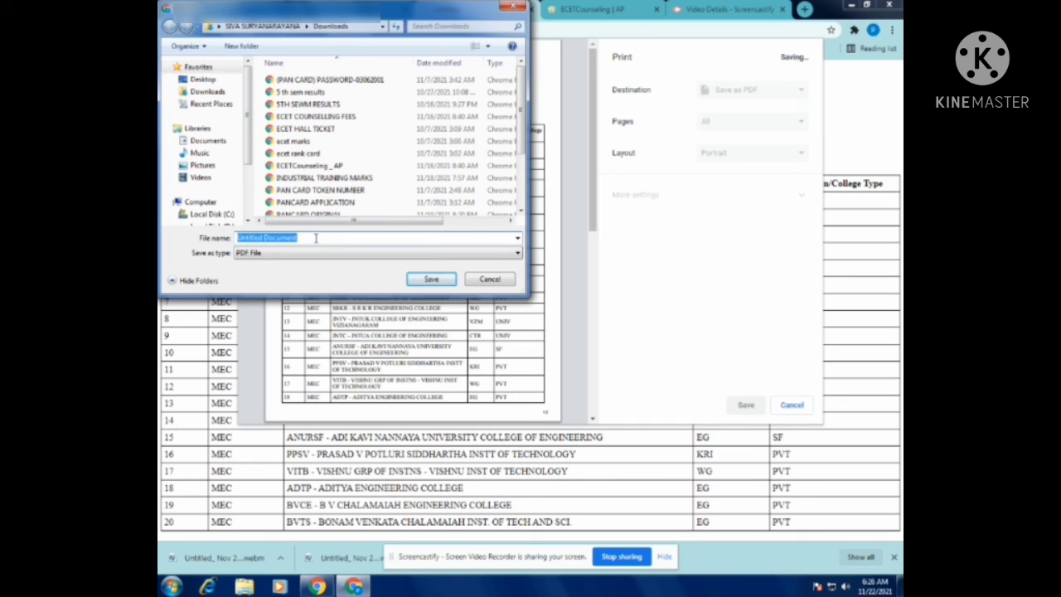
key(BackSpace)
text(b)
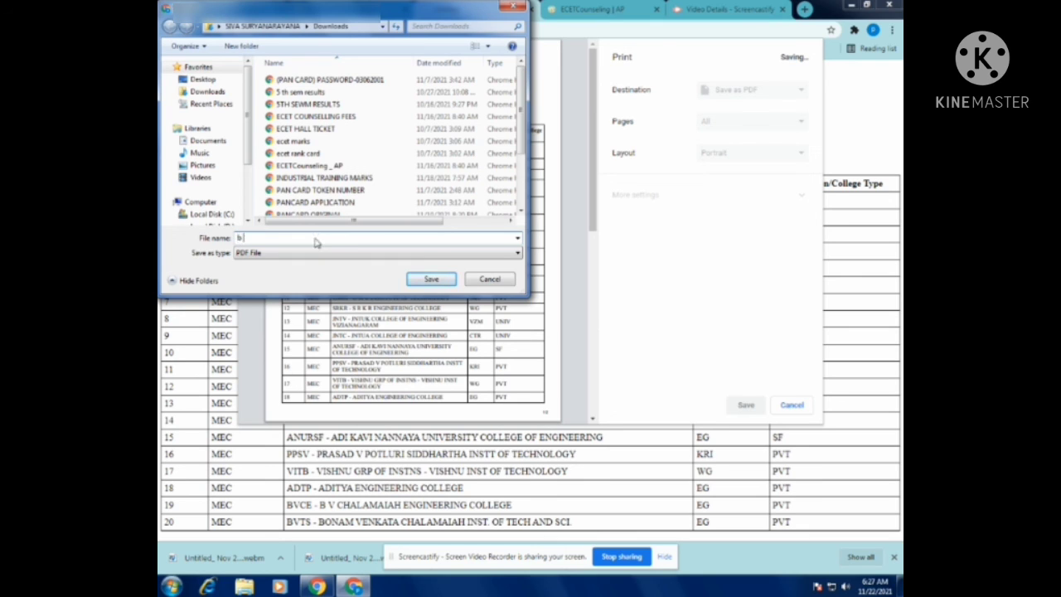
text( tech college selection)
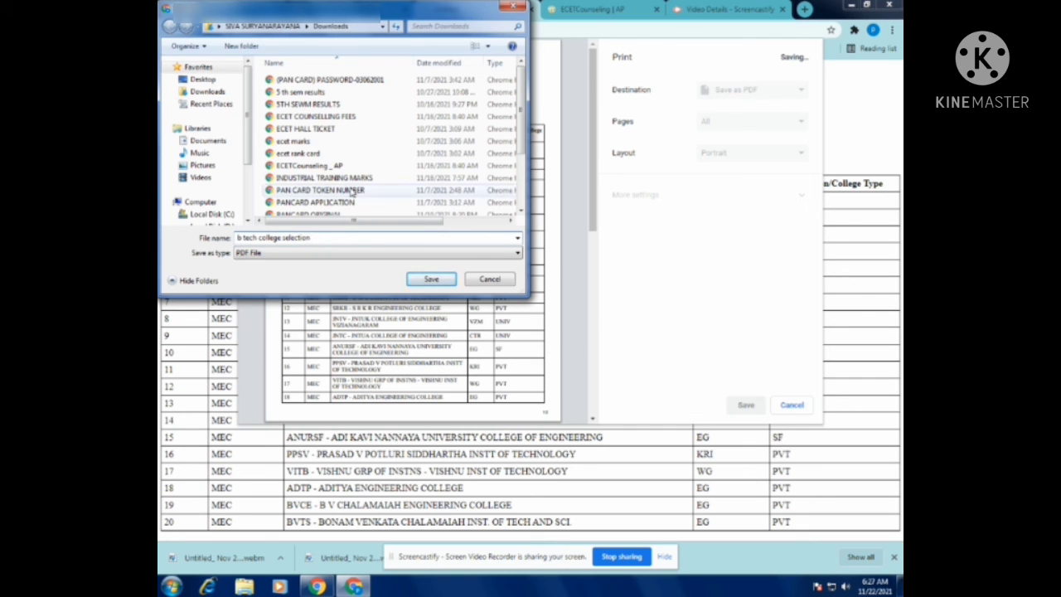
click(439, 279)
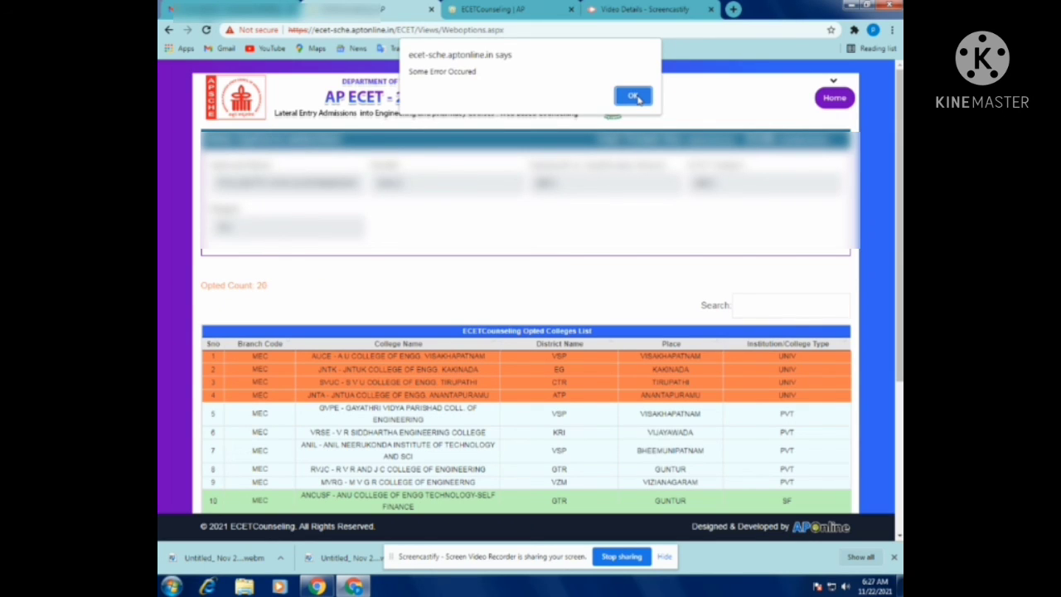
- Dismiss the alert and scroll through the final Opted Colleges List of 20 preferences
click(636, 98)
scroll(675, 356, down, 2)
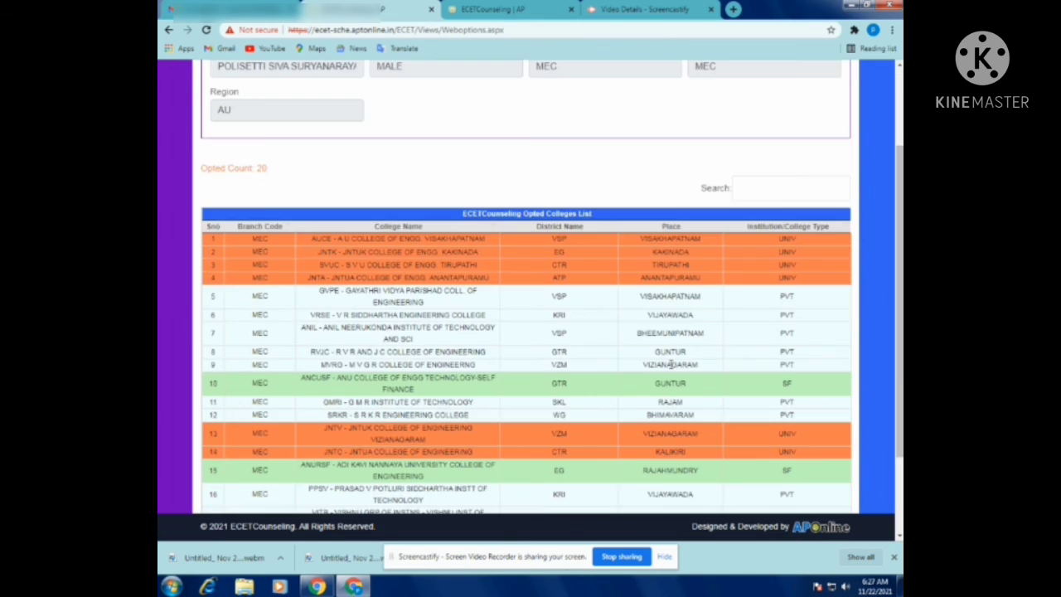
scroll(670, 365, down, 2)
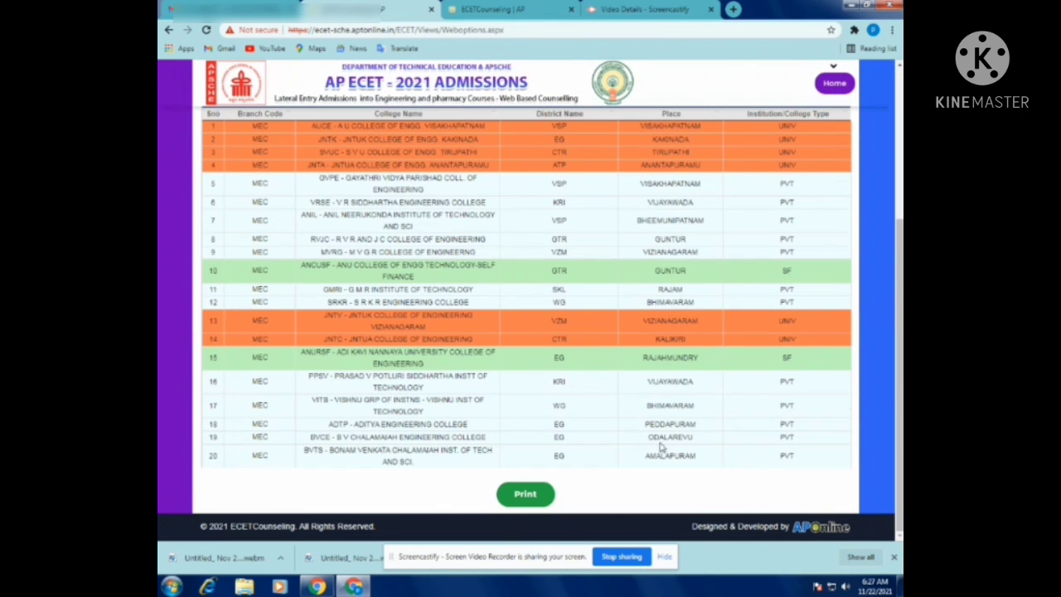